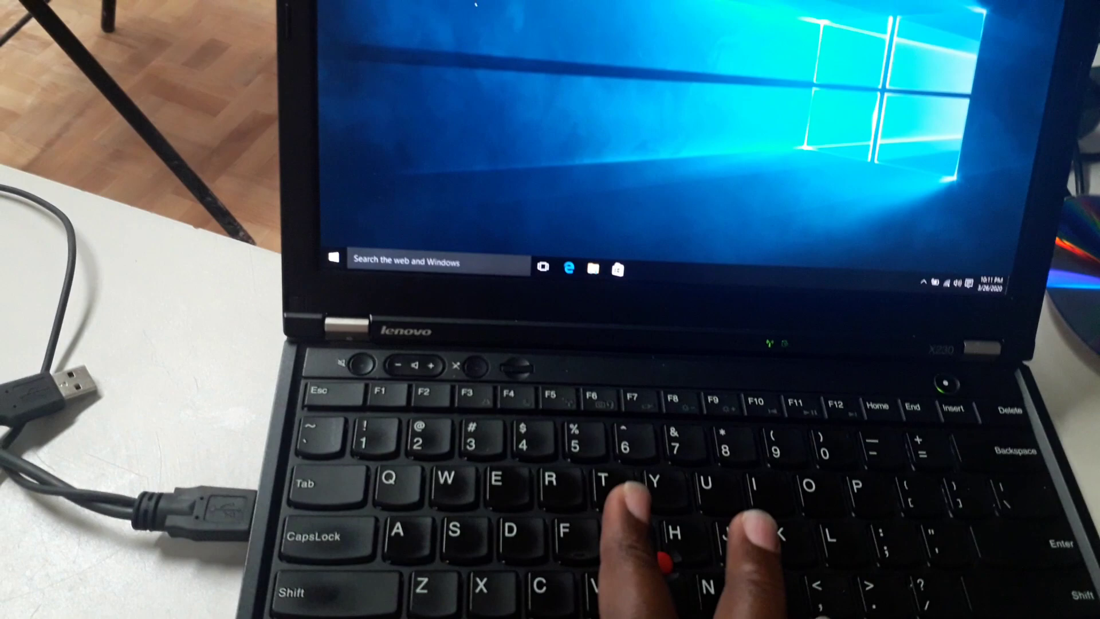
Step: Bring up the Run box (Win+R) ready for the desk.cpl ,5 command
{"action": "key", "text": "super+r"}
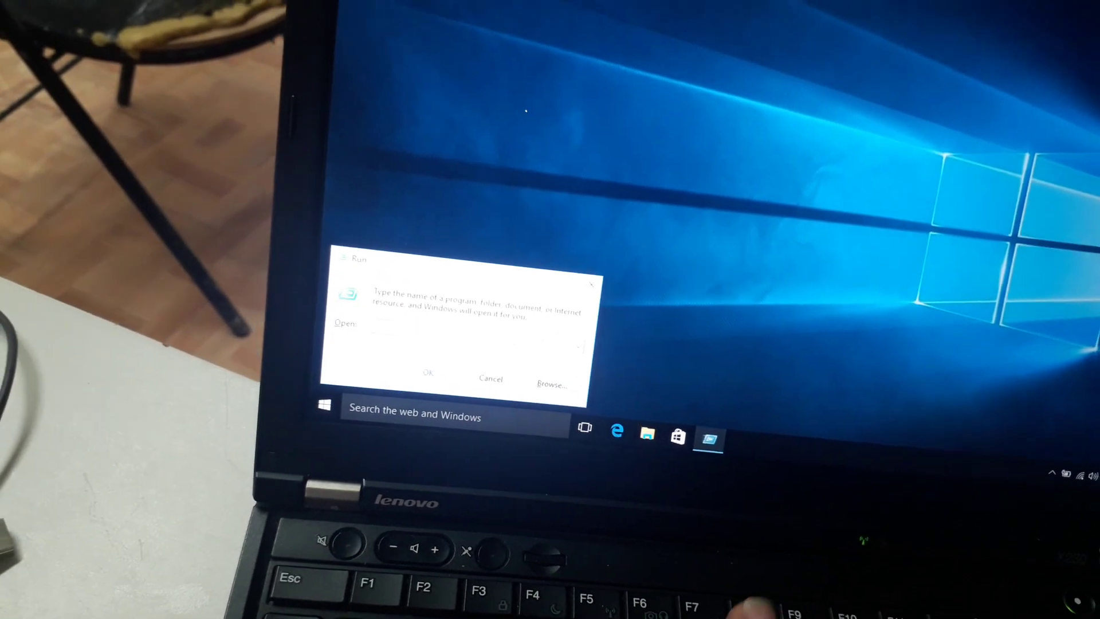
{"action": "type", "text": "desk.c"}
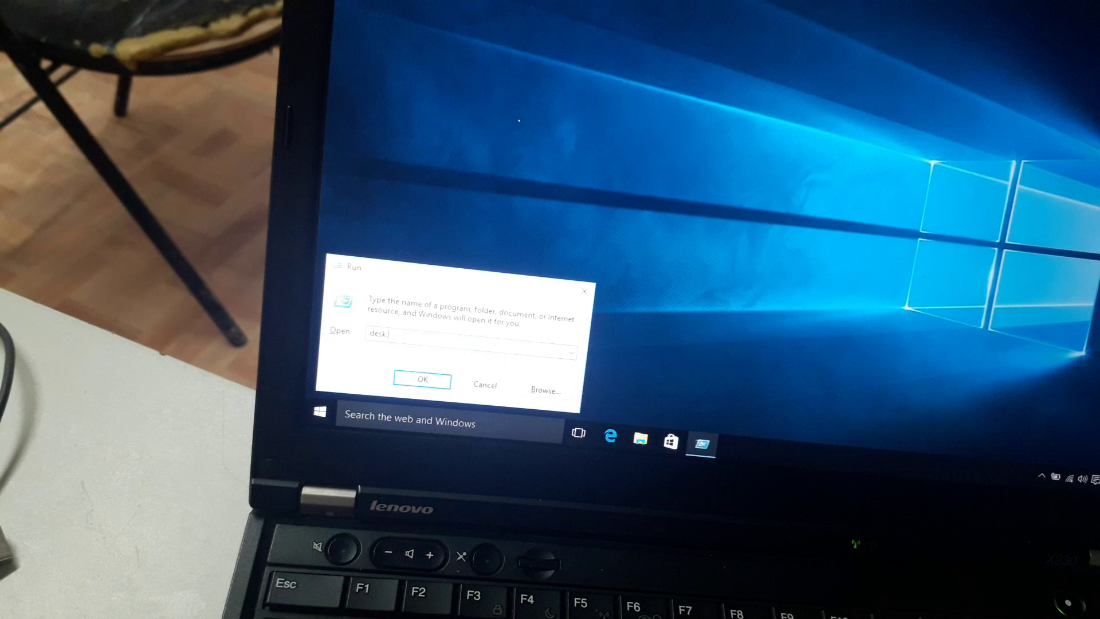
{"action": "type", "text": "pl"}
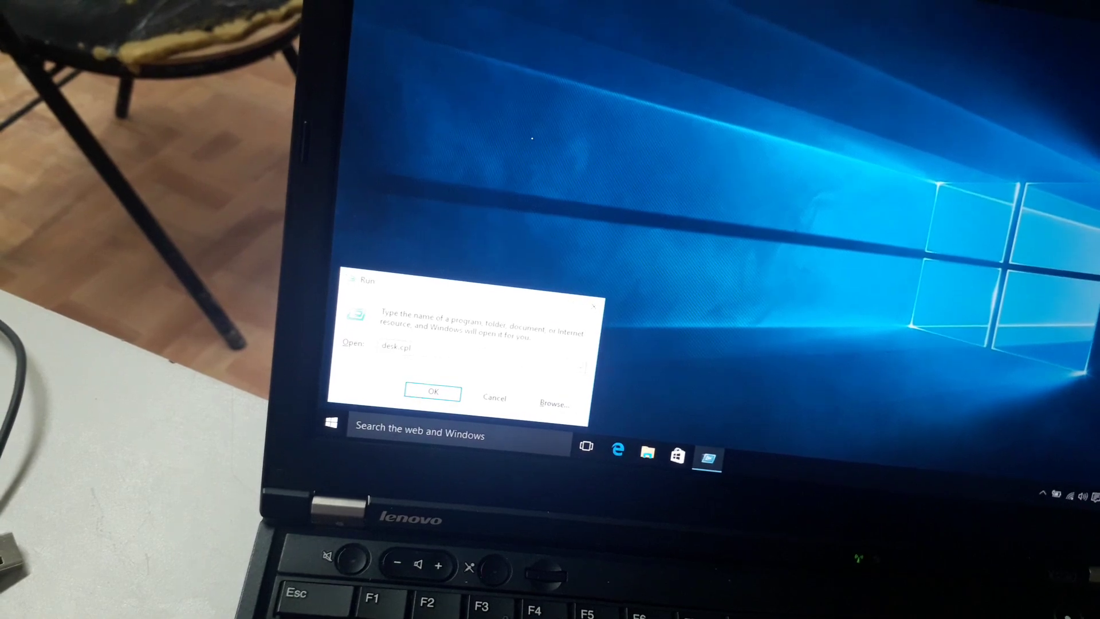
{"action": "type", "text": ",5"}
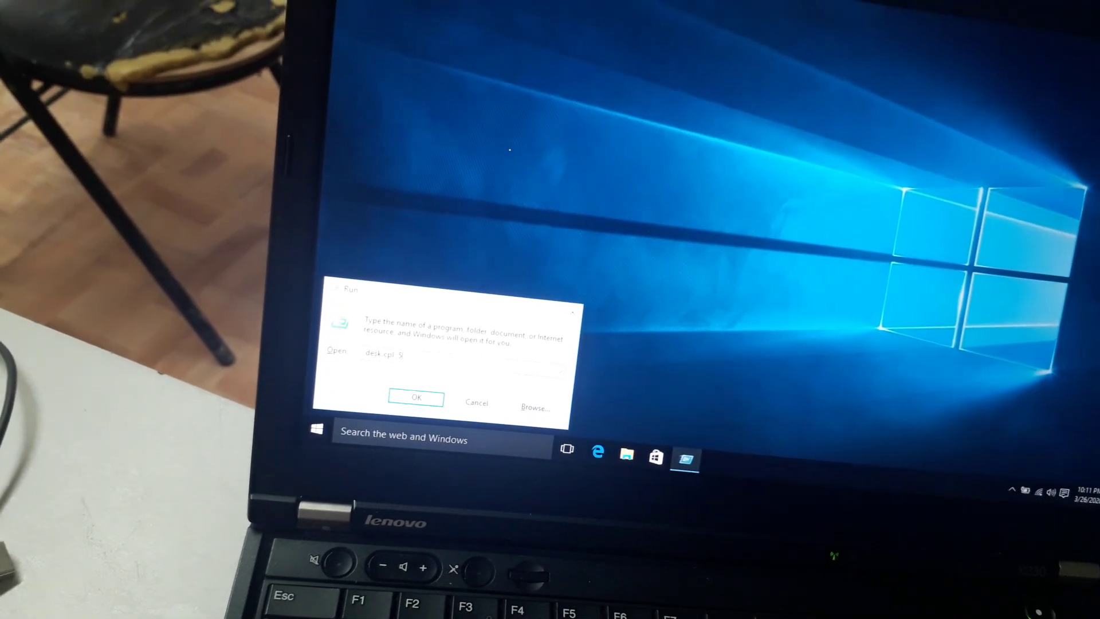
Step: Launch desk.cpl ,5 to reach Desktop Icon Settings and dismiss the OneDrive update notice
{"action": "key", "text": "Return"}
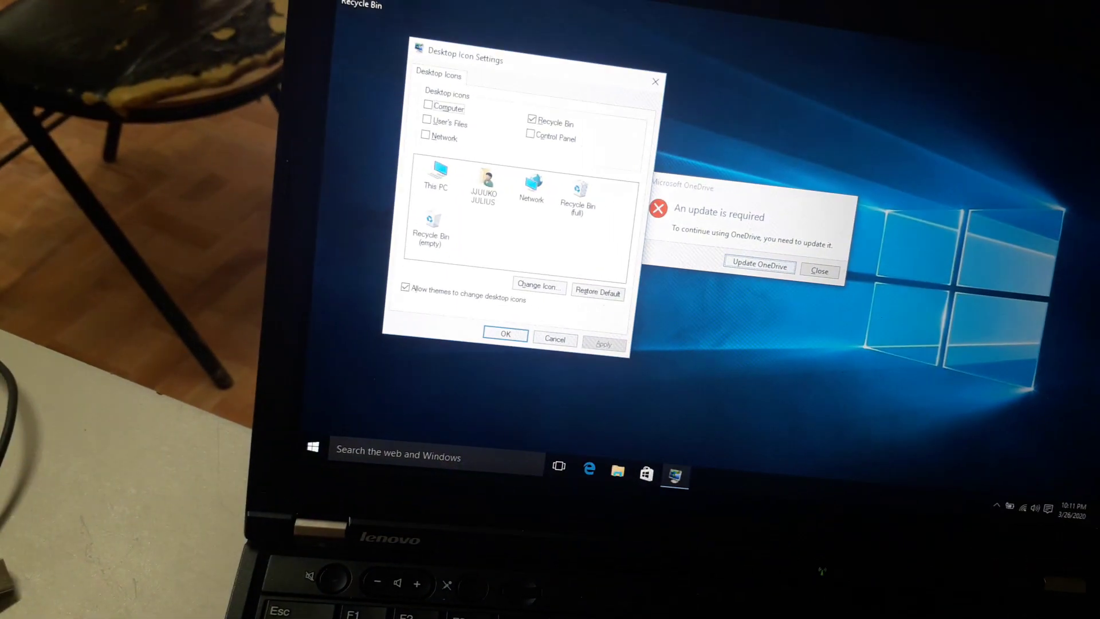
{"action": "key", "text": "Escape"}
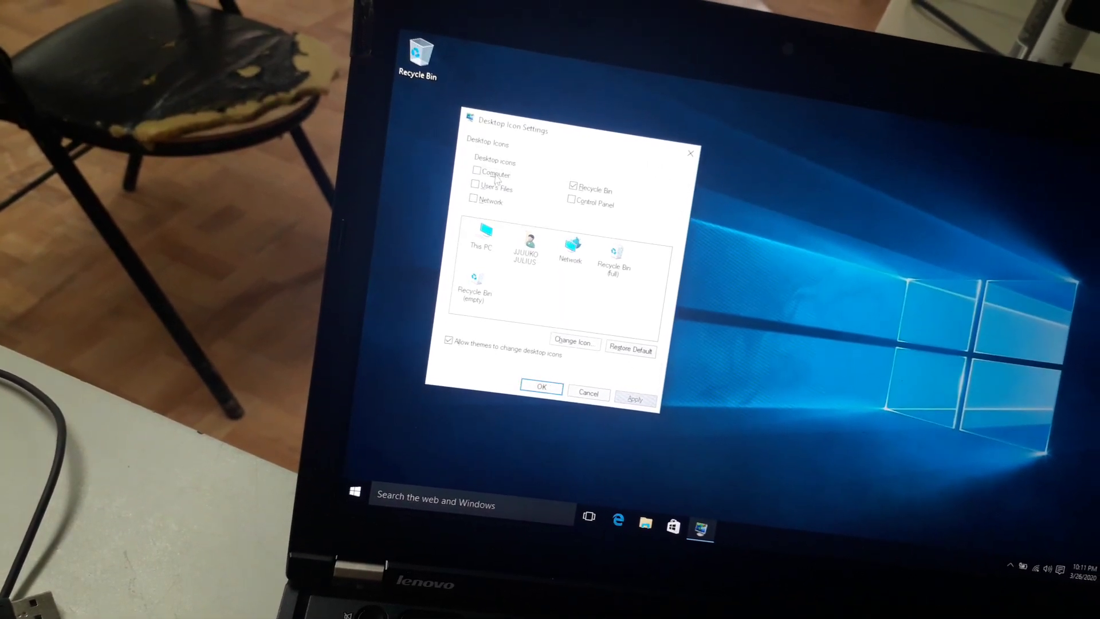
Step: Enable This PC, User's Files, Network and Control Panel desktop icons and apply the change
{"action": "left_click", "coordinate": [497, 177]}
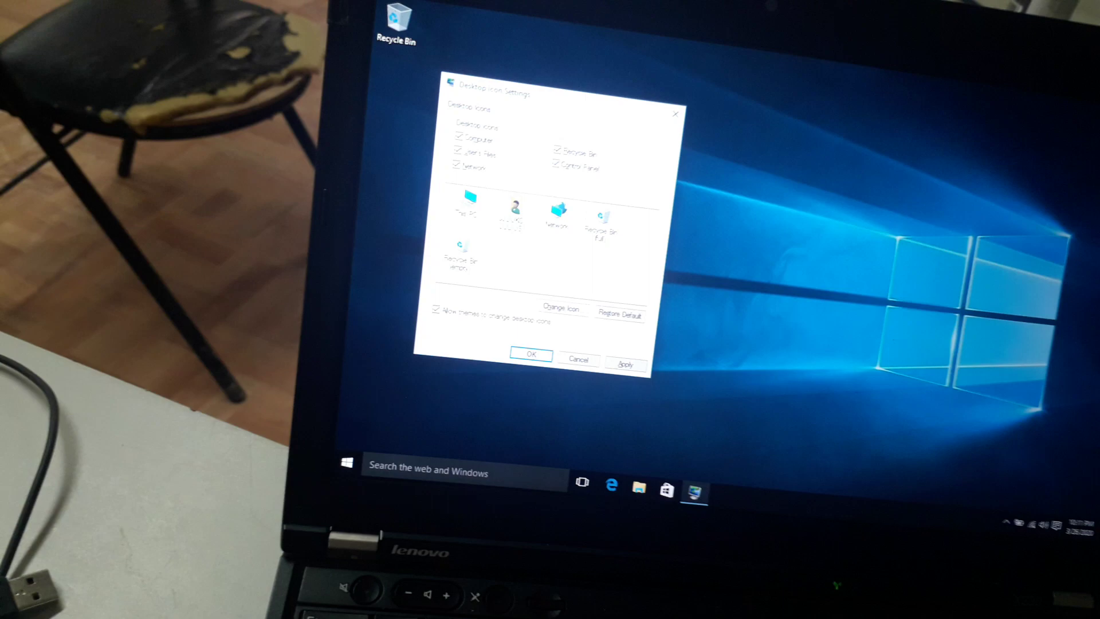
{"action": "left_click", "coordinate": [631, 363]}
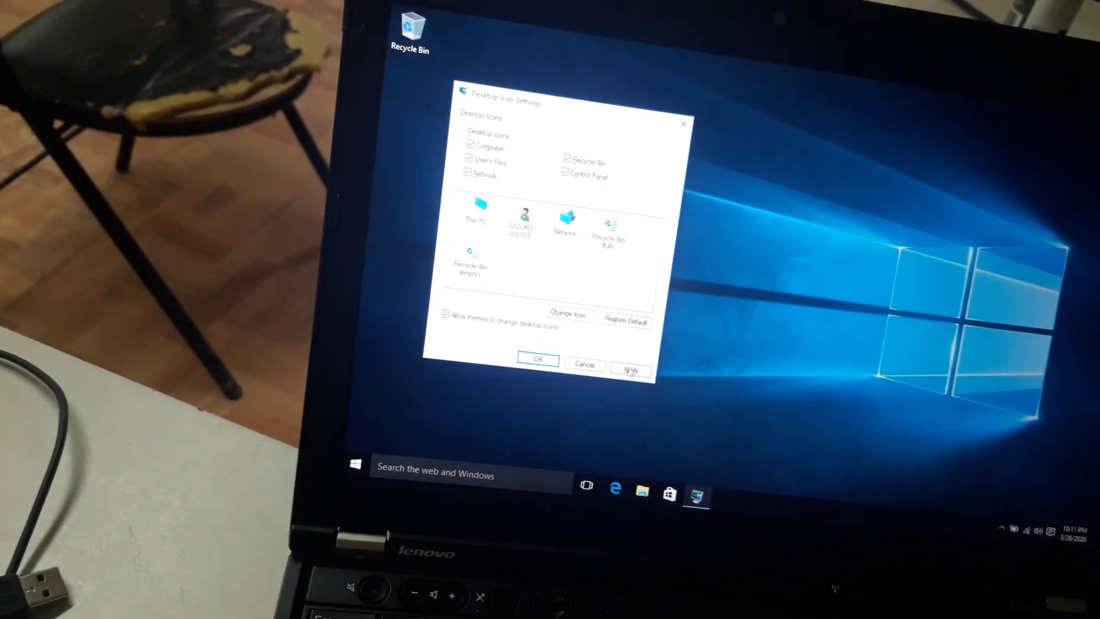
{"action": "left_click", "coordinate": [554, 376]}
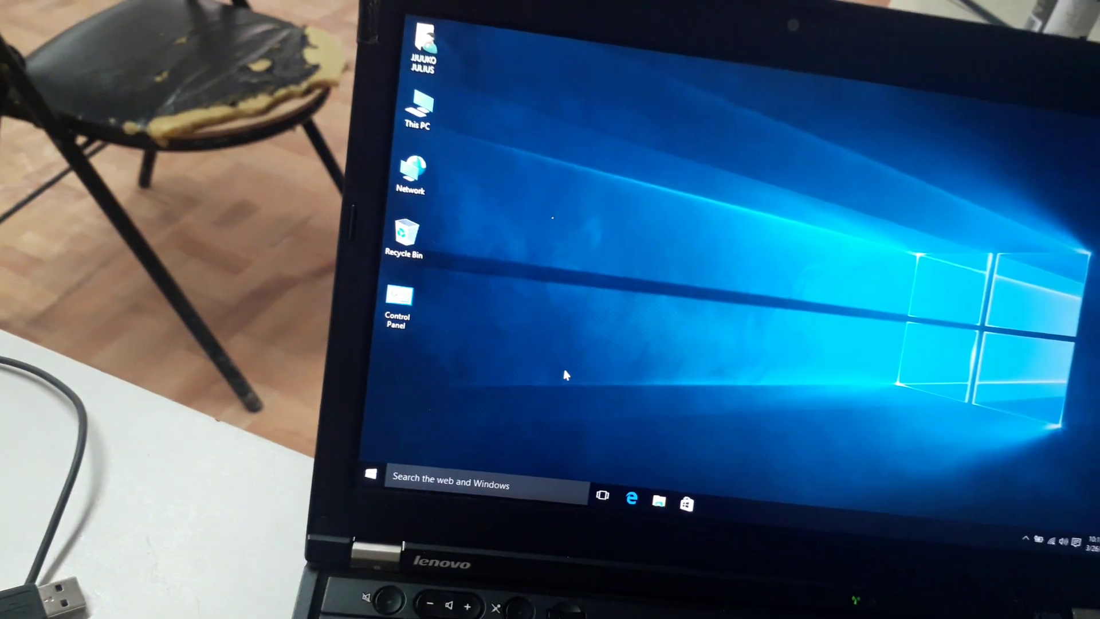